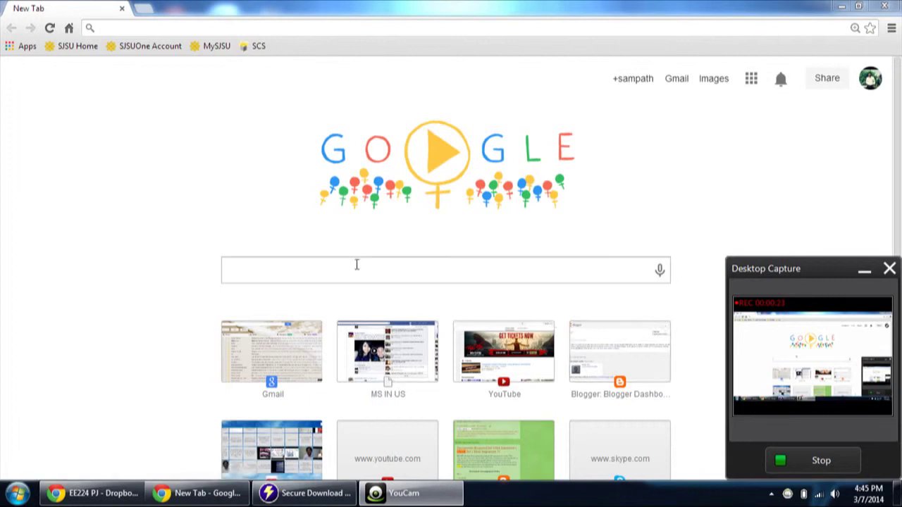
click(331, 31)
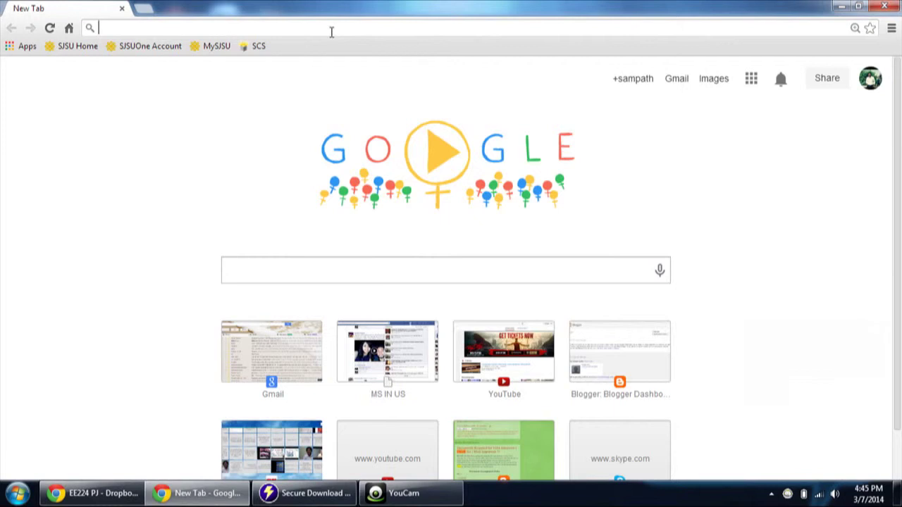
text(www.i)
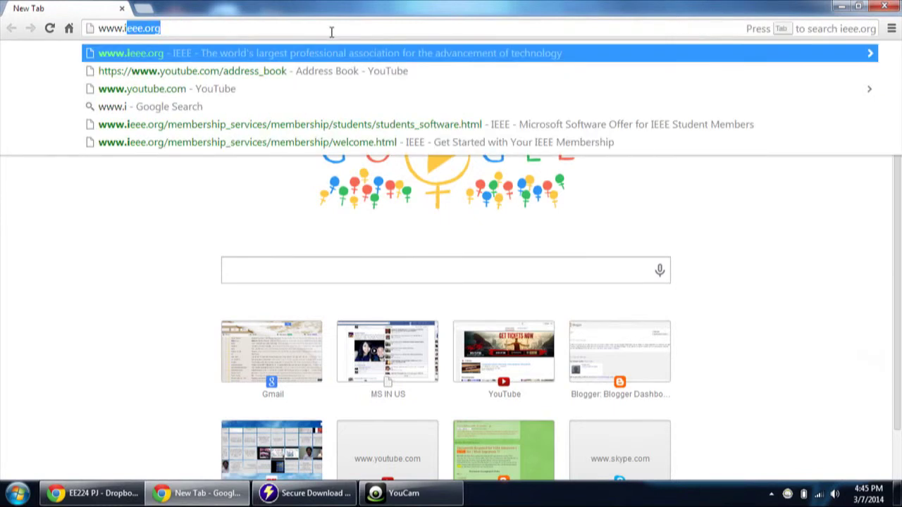
text(rr)
key(BackSpace)
key(BackSpace)
text(ee)
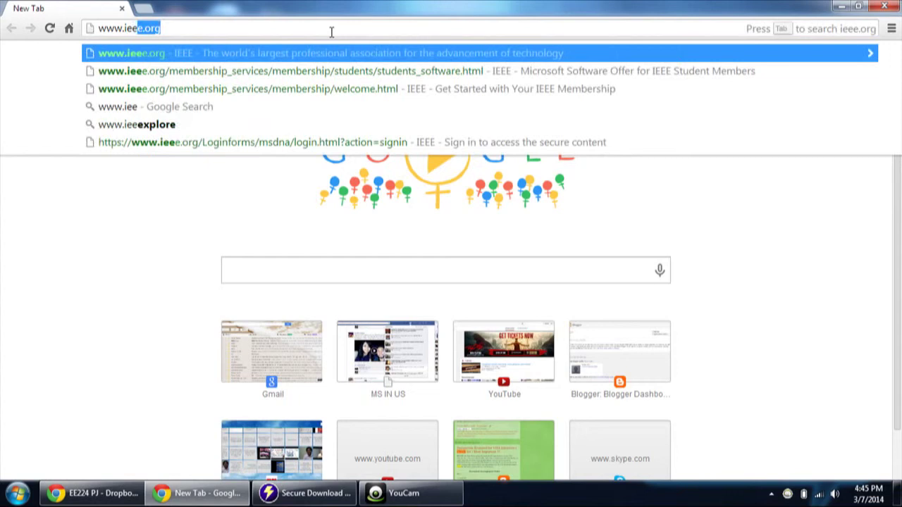
key(Return)
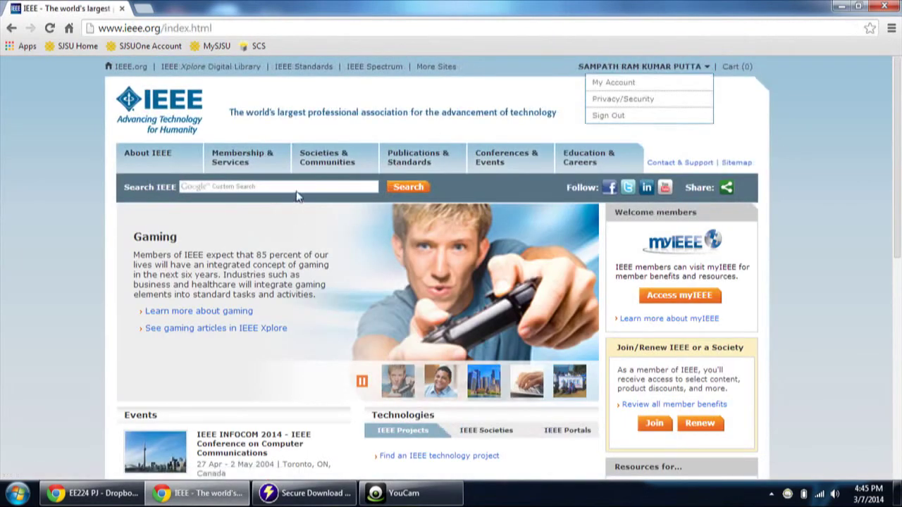
Step: Search the IEEE site for 'dream'
click(301, 186)
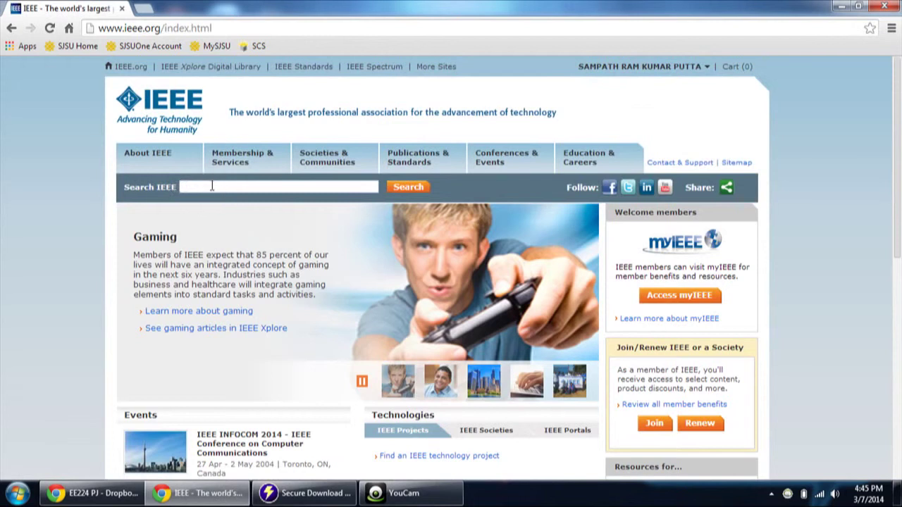
click(211, 188)
text(dream)
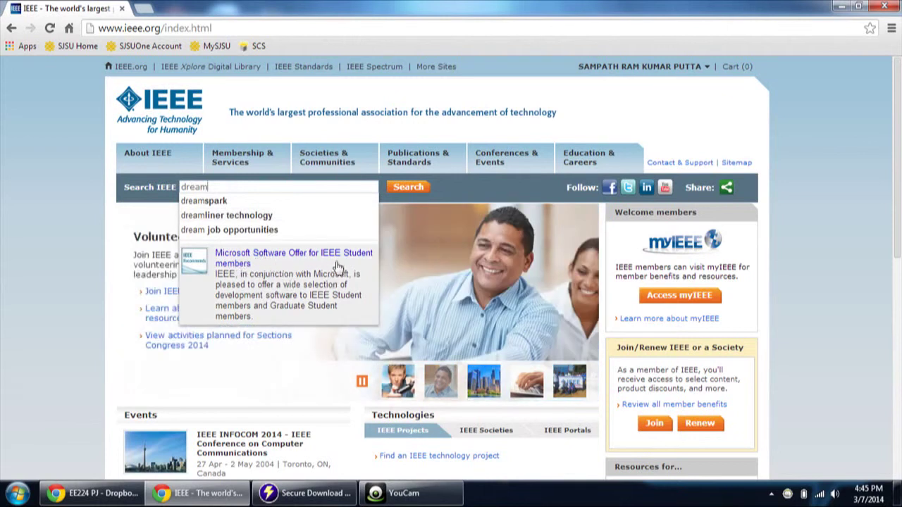
Step: Open the Microsoft Software Offer for IEEE Student Members page and go to its sign-in
click(317, 278)
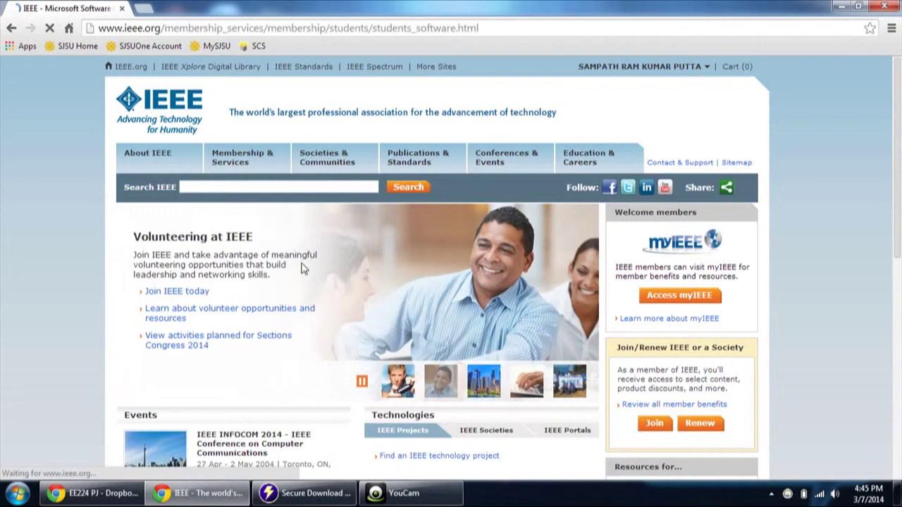
scroll(395, 416, down, 3)
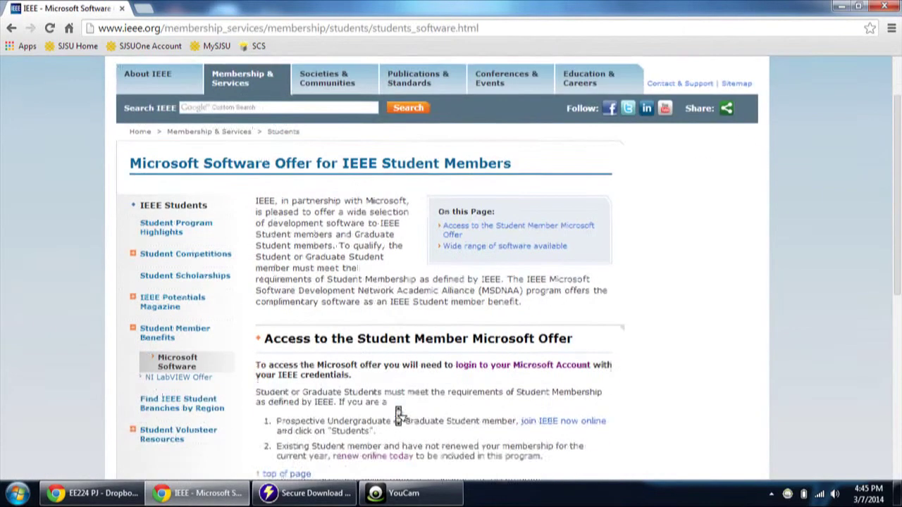
click(524, 343)
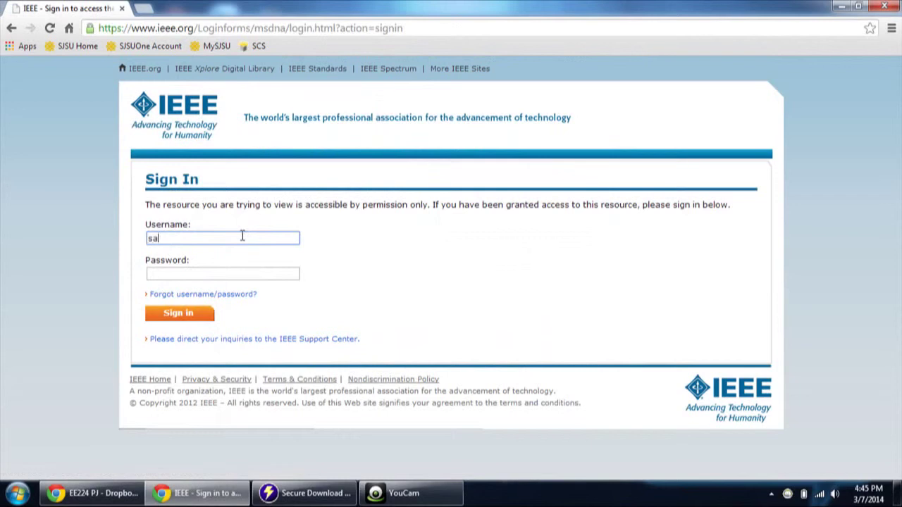
Step: Enter the member's username and password in the Sign In form
key(Tab)
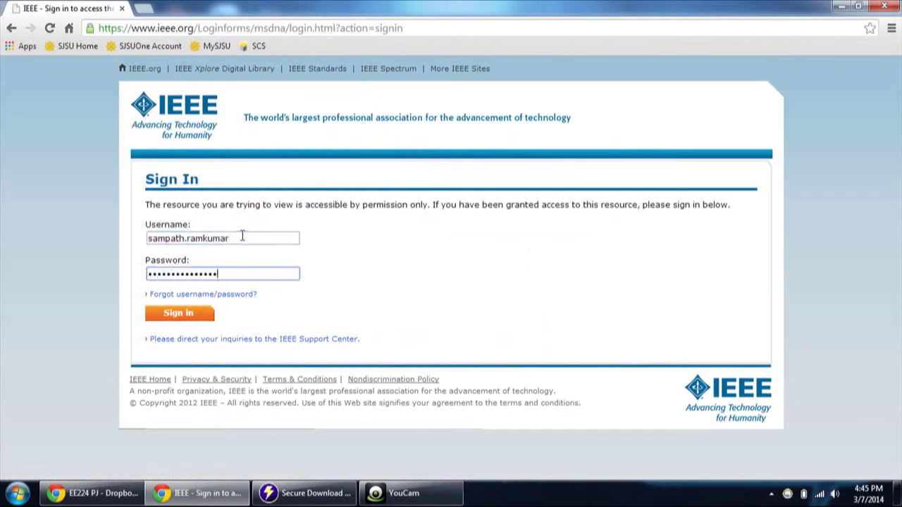
click(242, 238)
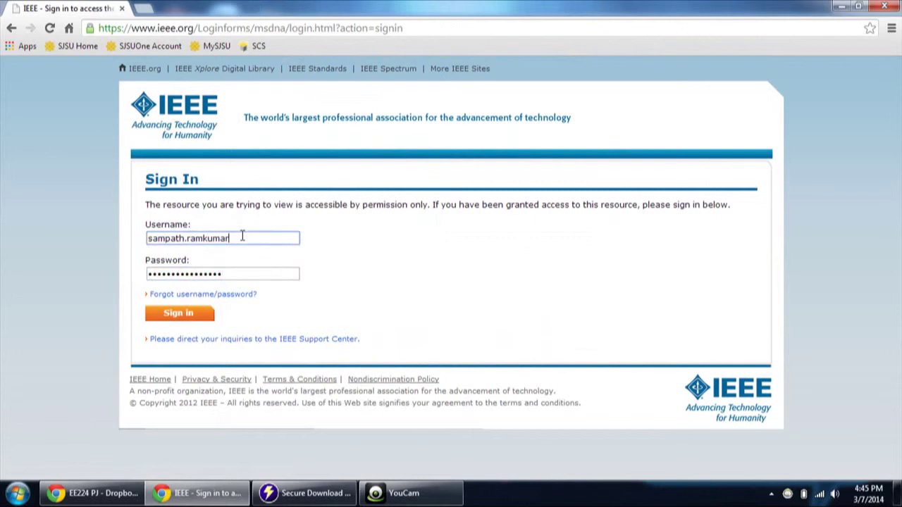
text(@gmail.com)
key(Tab)
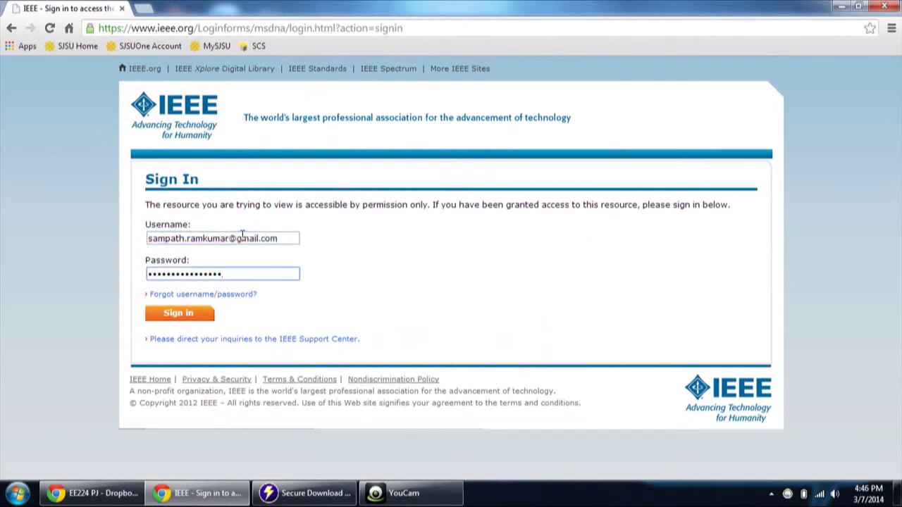
Step: Submit the IEEE sign-in and browse the DreamSpark product list
click(188, 317)
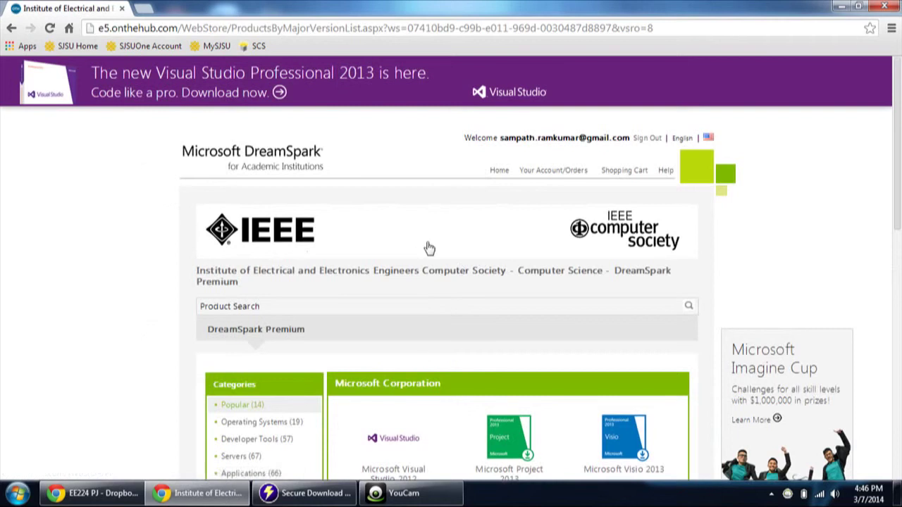
scroll(432, 250, down, 2)
scroll(432, 250, down, 2)
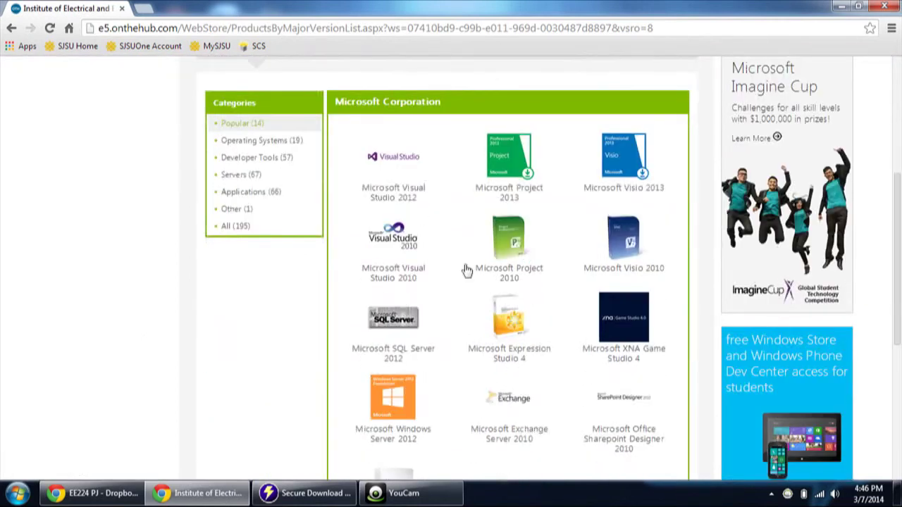
scroll(465, 270, up, 4)
scroll(437, 239, down, 4)
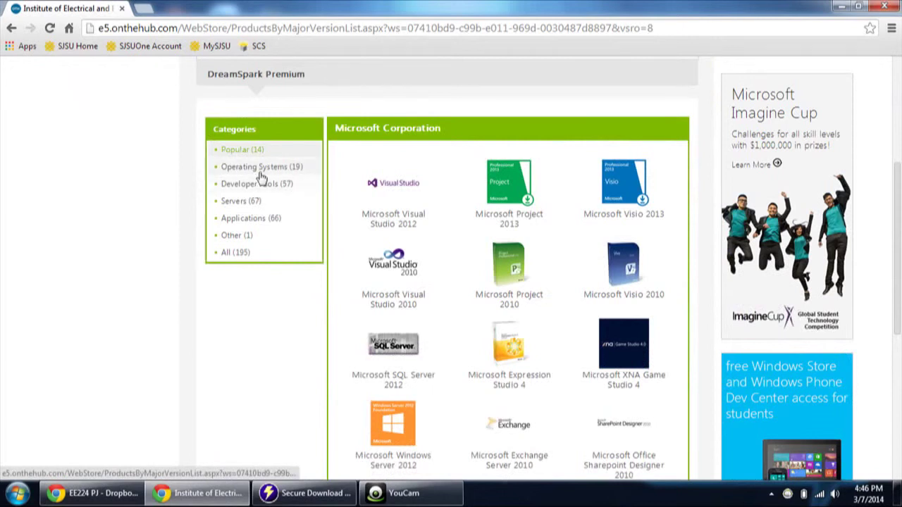
Step: Show the Operating Systems category and look through its Windows products
click(257, 169)
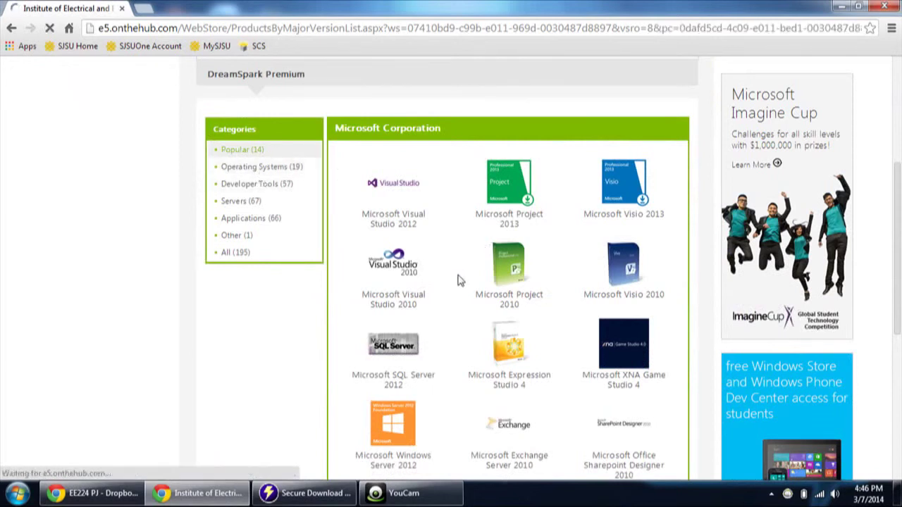
scroll(467, 304, down, 3)
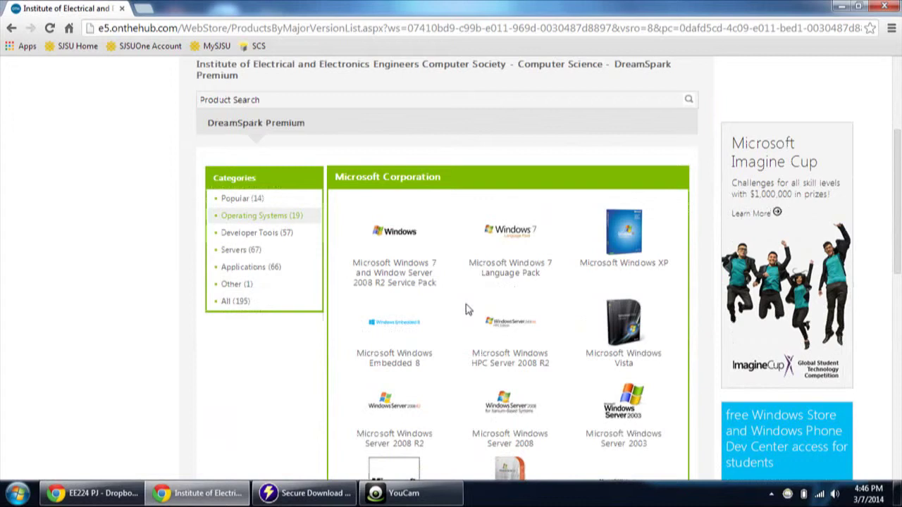
scroll(467, 307, down, 6)
scroll(465, 308, up, 4)
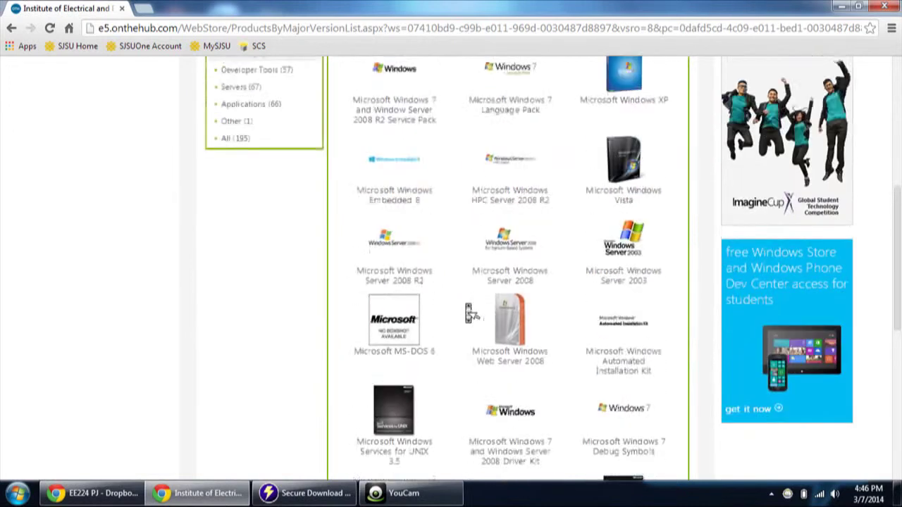
scroll(468, 312, down, 5)
scroll(469, 313, up, 6)
scroll(395, 275, up, 1)
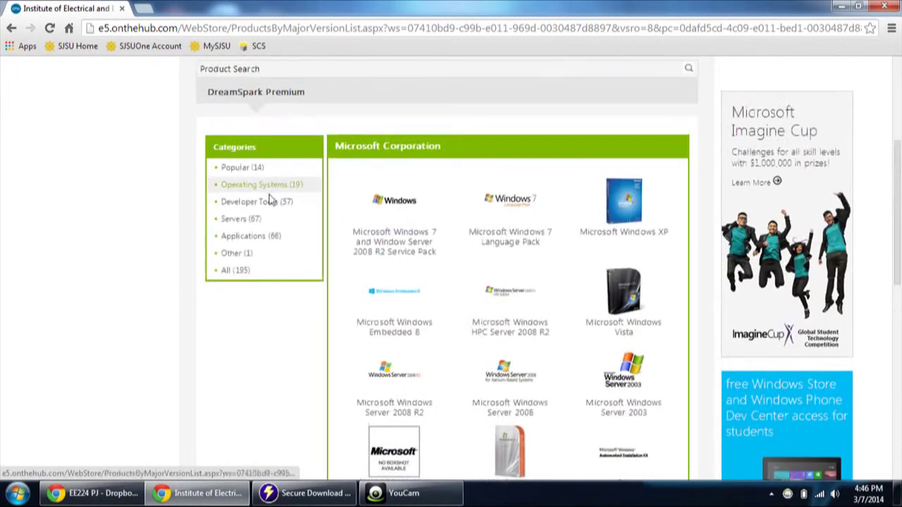
scroll(310, 225, up, 2)
scroll(350, 276, up, 3)
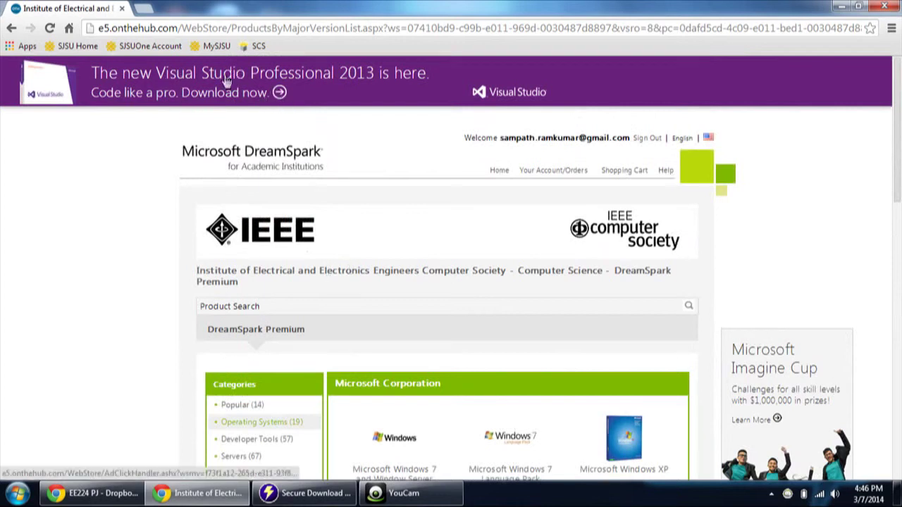
Step: Open Visual Studio Professional 2013 and add the Lab Installers edition to the cart
click(280, 95)
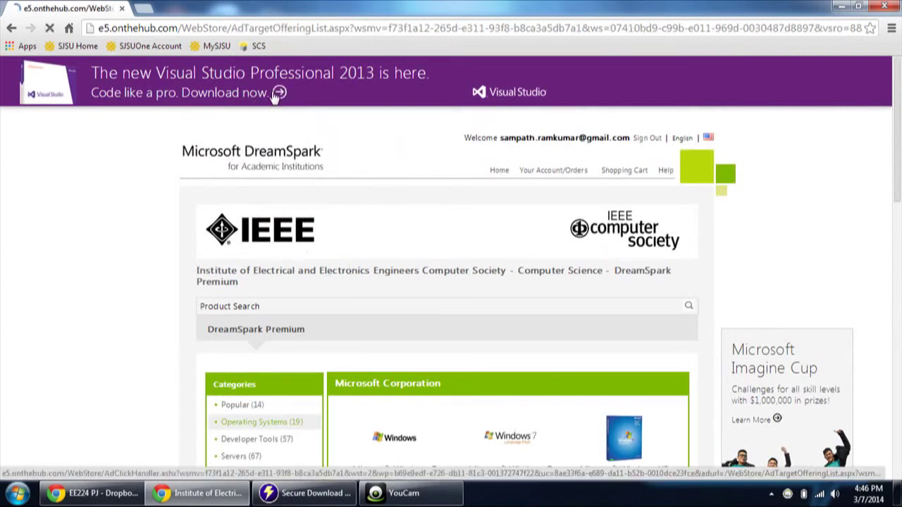
scroll(486, 273, down, 3)
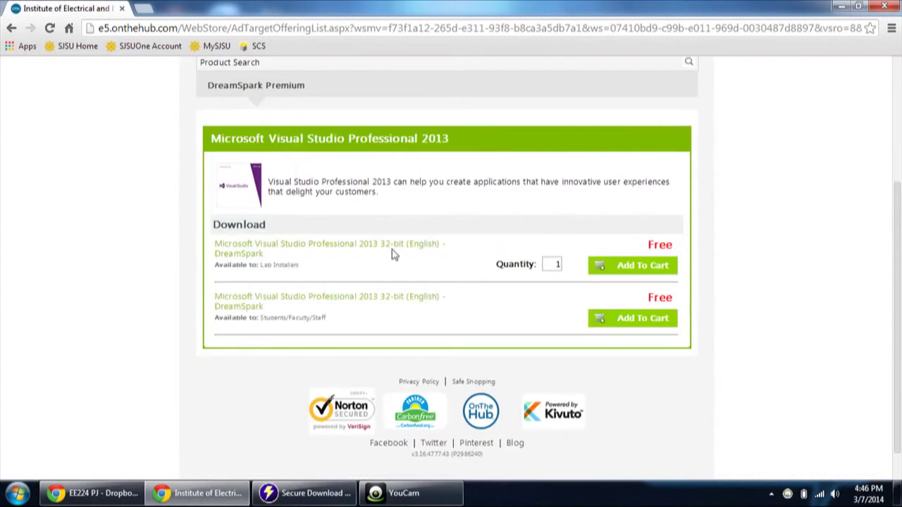
click(632, 270)
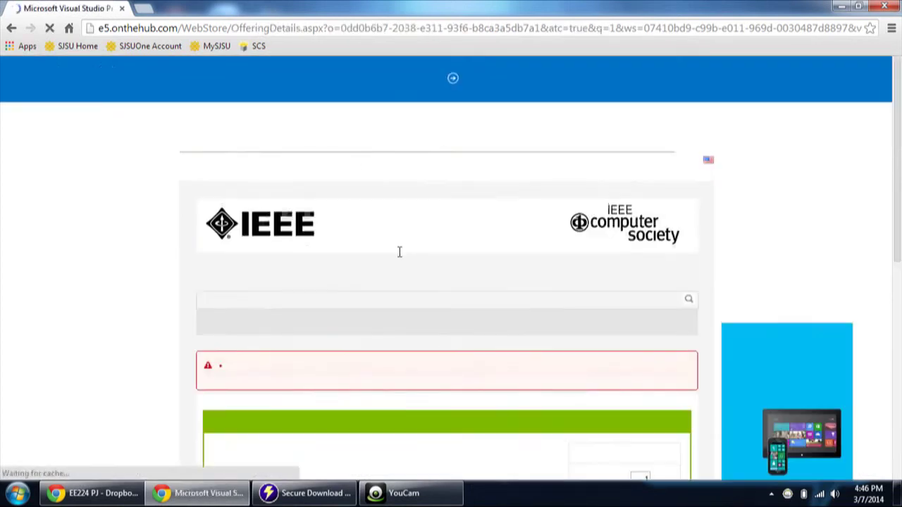
Step: Read the not-eligible message and return to the Visual Studio download list
scroll(404, 317, down, 2)
scroll(409, 295, down, 1)
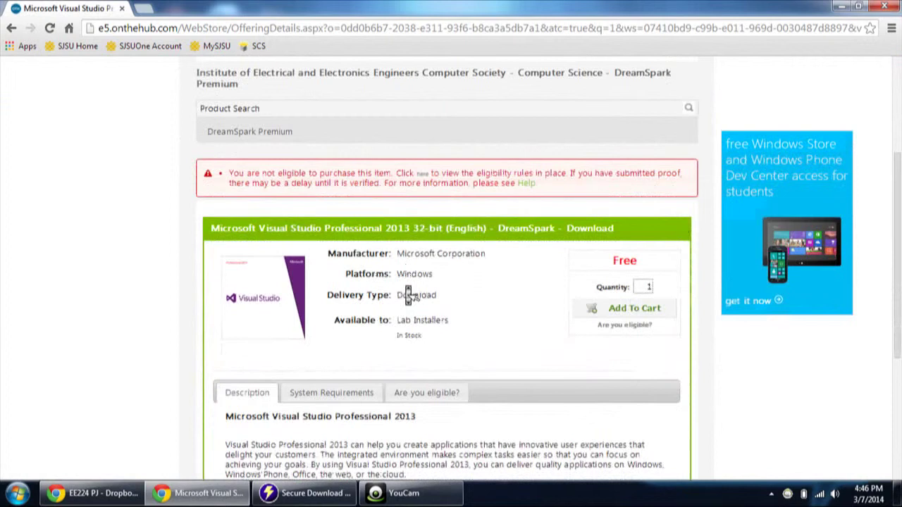
scroll(407, 295, down, 1)
scroll(408, 295, up, 1)
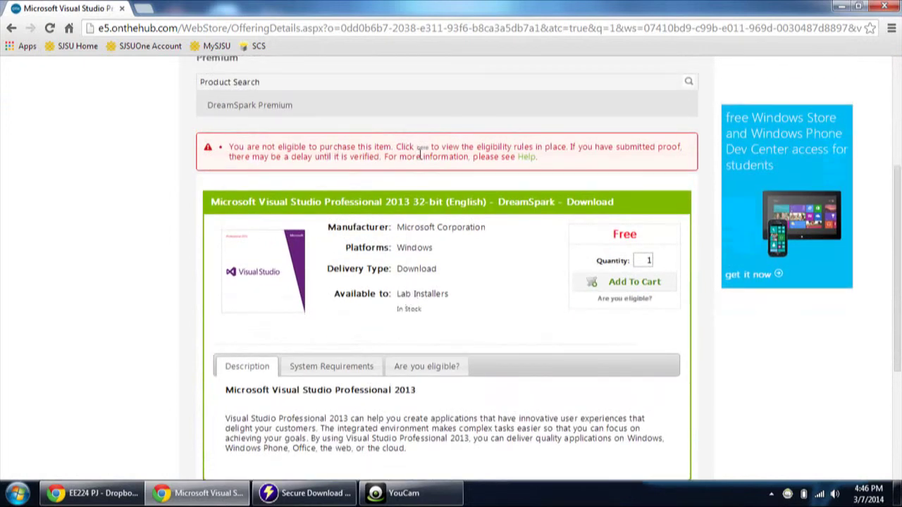
scroll(347, 196, up, 2)
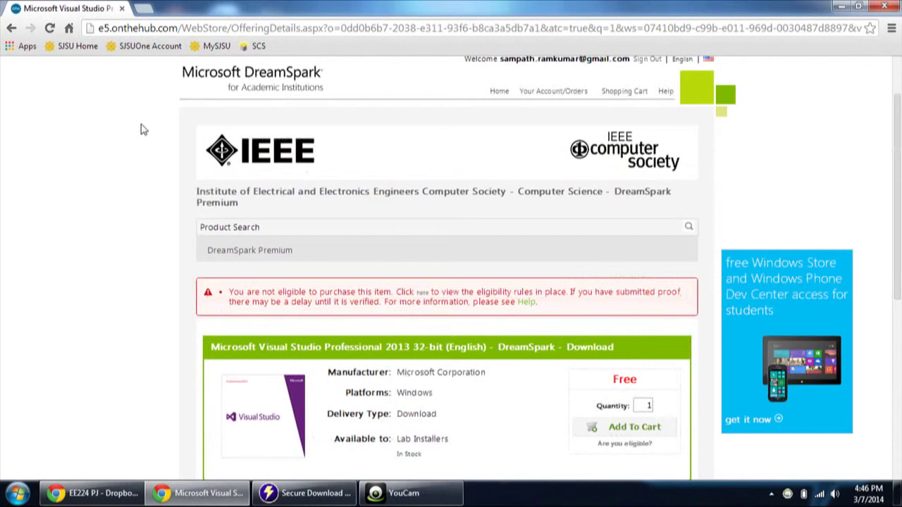
click(12, 29)
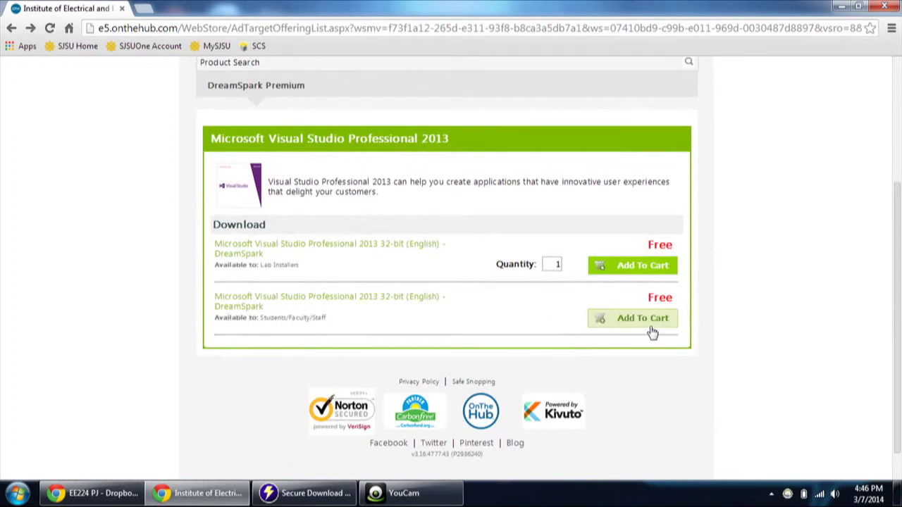
Step: Add the free Students/Faculty/Staff edition to the cart, check out, and reach the EULA
click(648, 326)
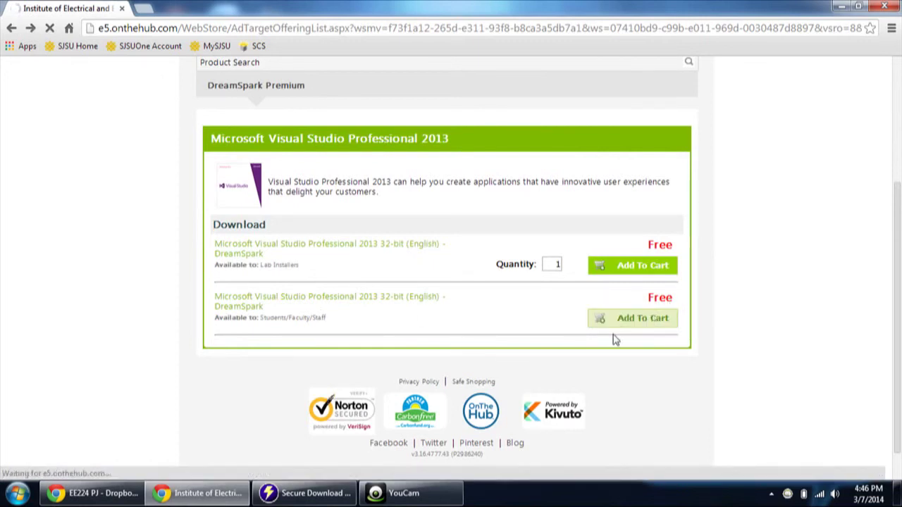
scroll(458, 358, down, 4)
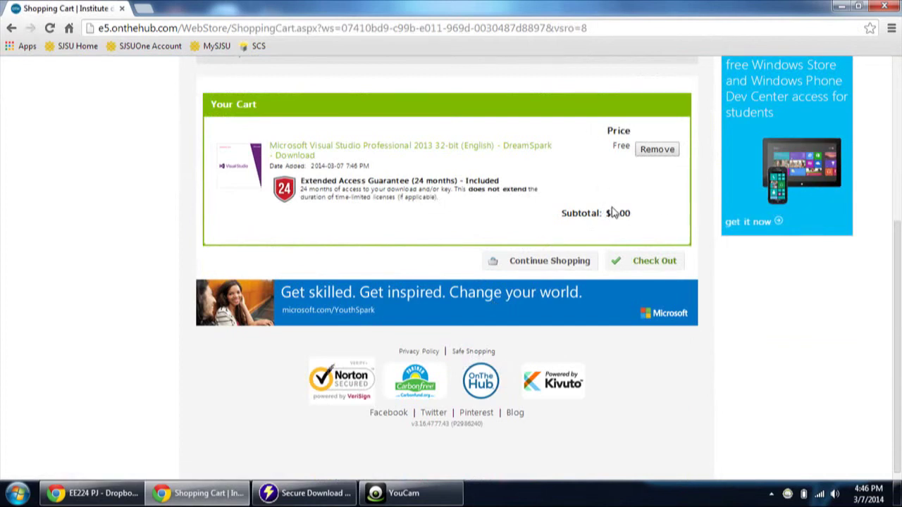
click(648, 265)
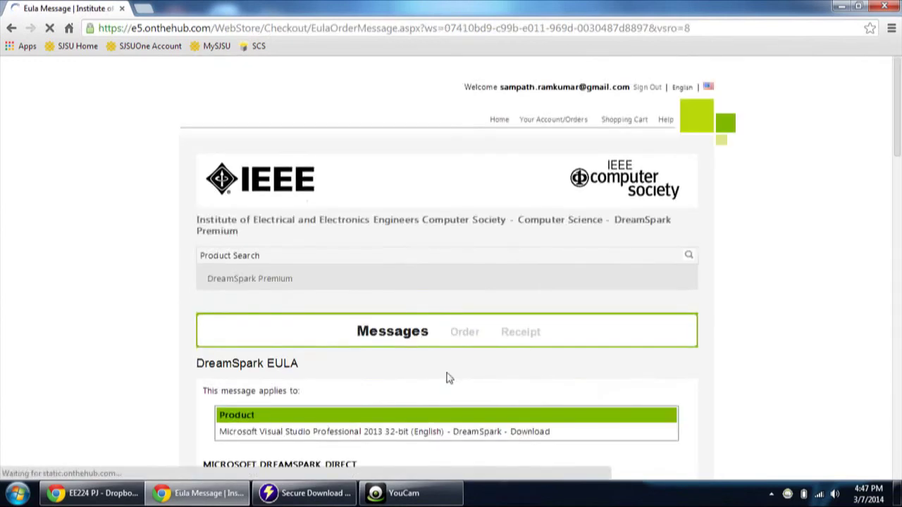
scroll(448, 378, down, 5)
scroll(451, 380, down, 15)
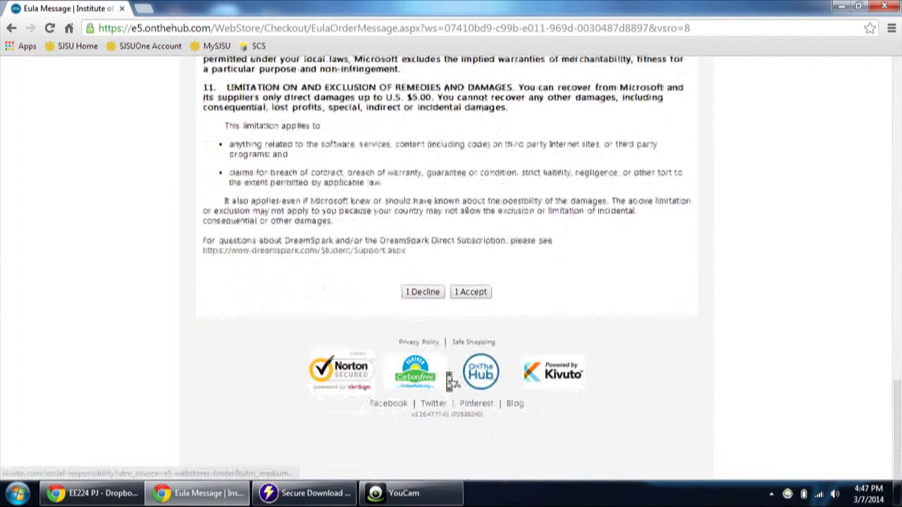
Step: Accept the DreamSpark EULA, place the $0.00 order, and view the Order Receipt
click(480, 295)
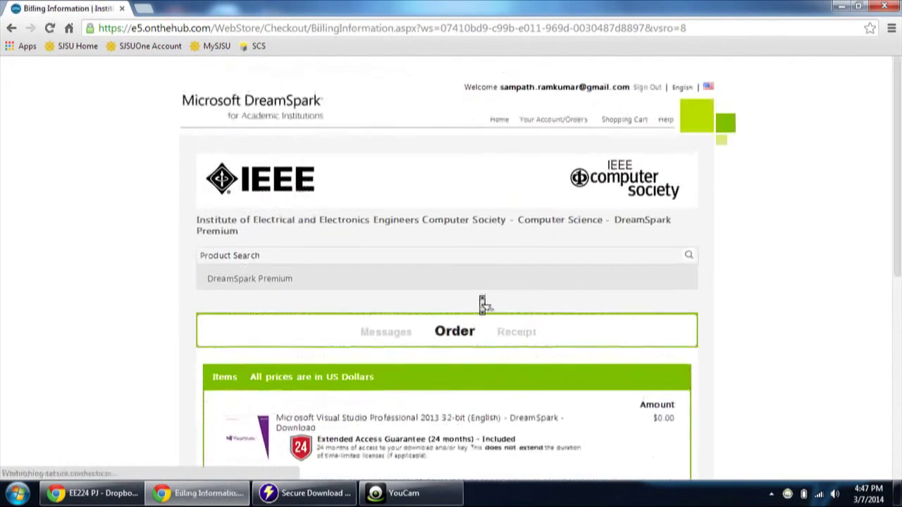
scroll(483, 302, down, 3)
scroll(483, 303, down, 2)
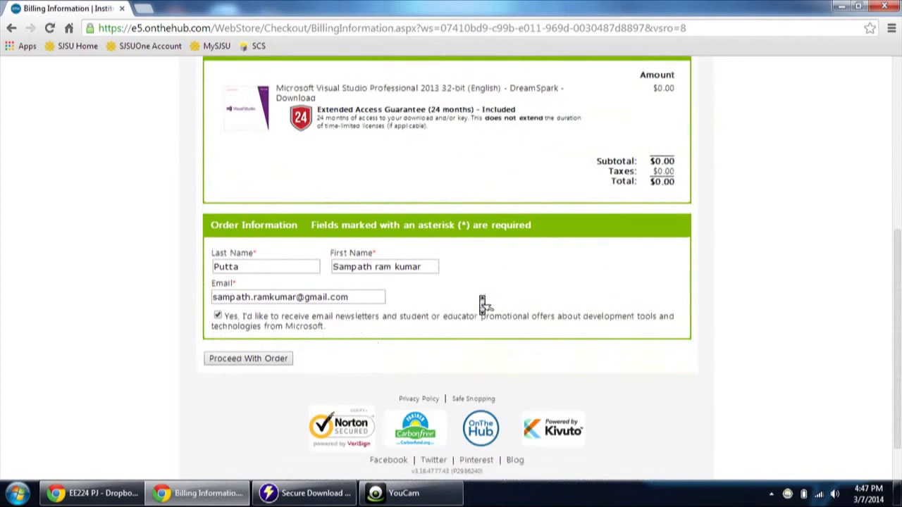
click(246, 360)
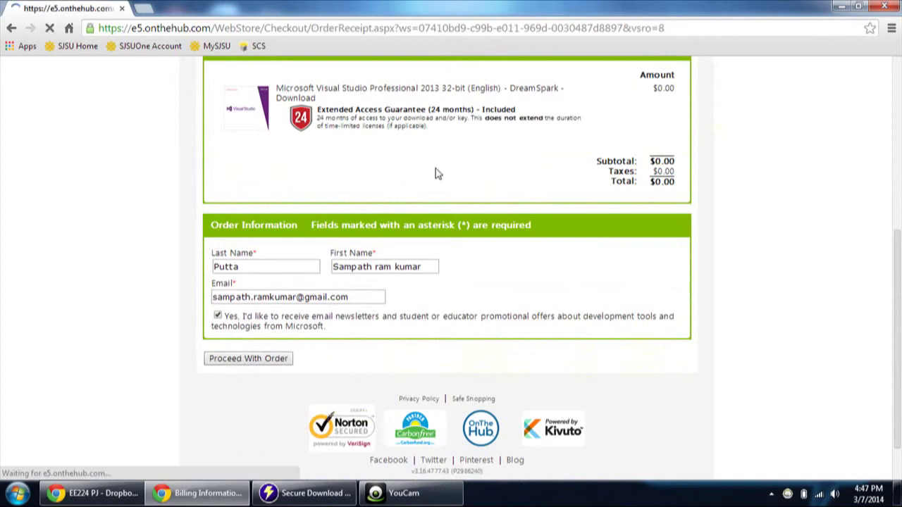
scroll(469, 299, down, 8)
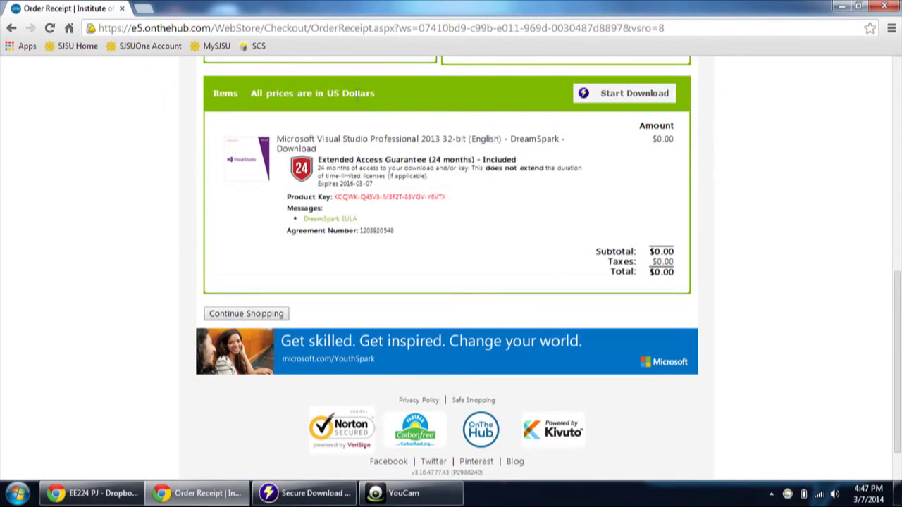
Step: Download the Secure Download Manager installer through Orbit Downloader
click(631, 94)
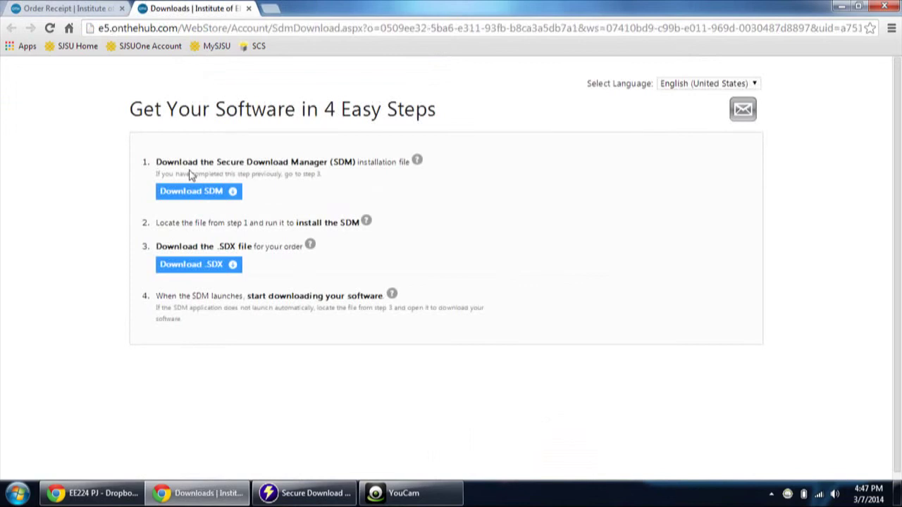
click(189, 192)
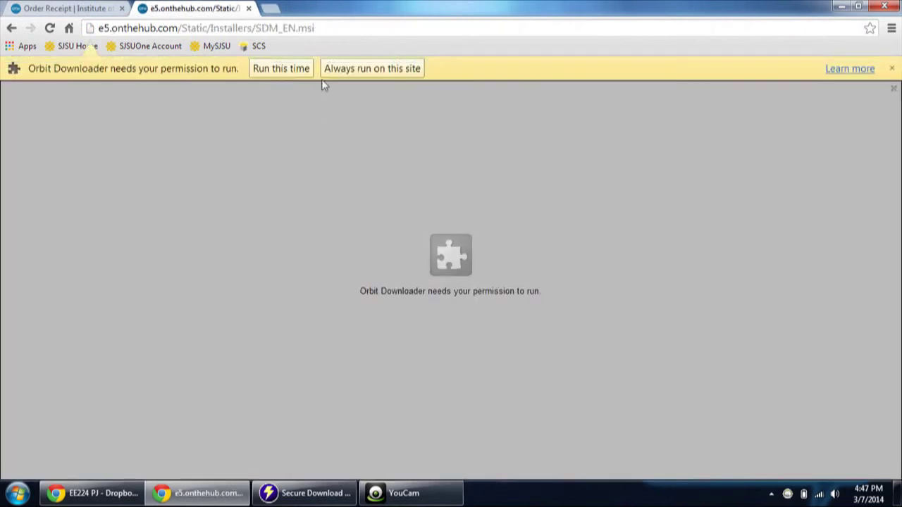
click(302, 70)
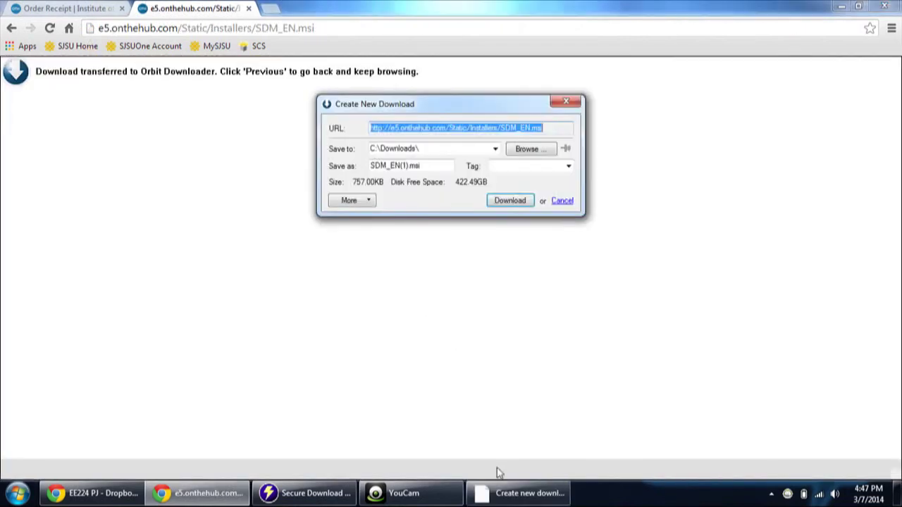
click(503, 203)
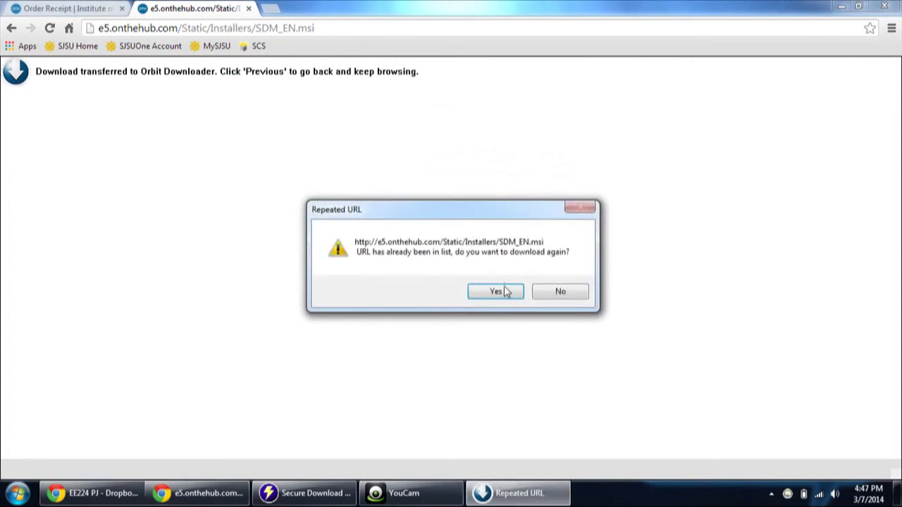
click(508, 289)
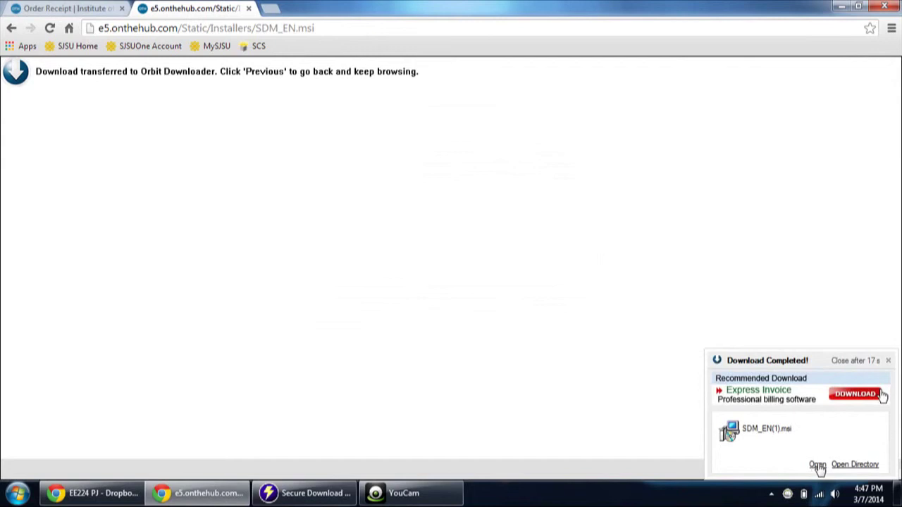
Step: Run the installer to completion and return to the four-step download page
click(815, 467)
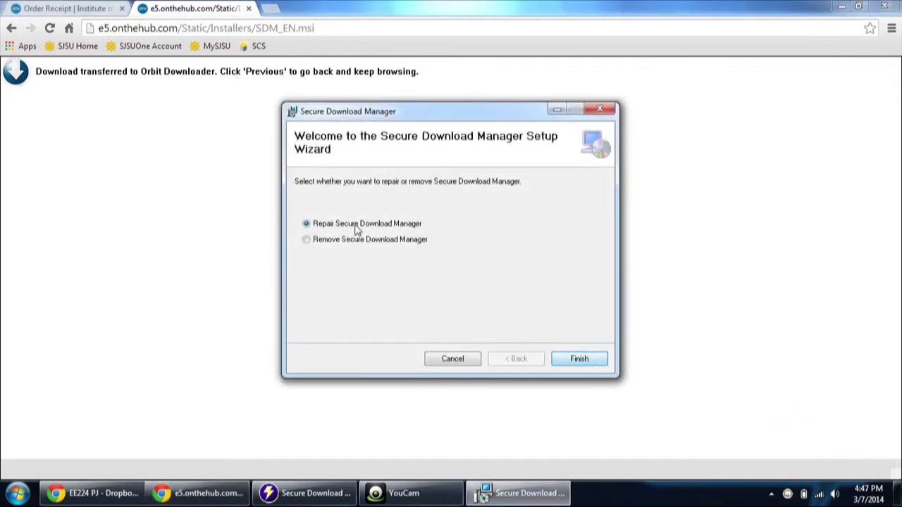
click(575, 361)
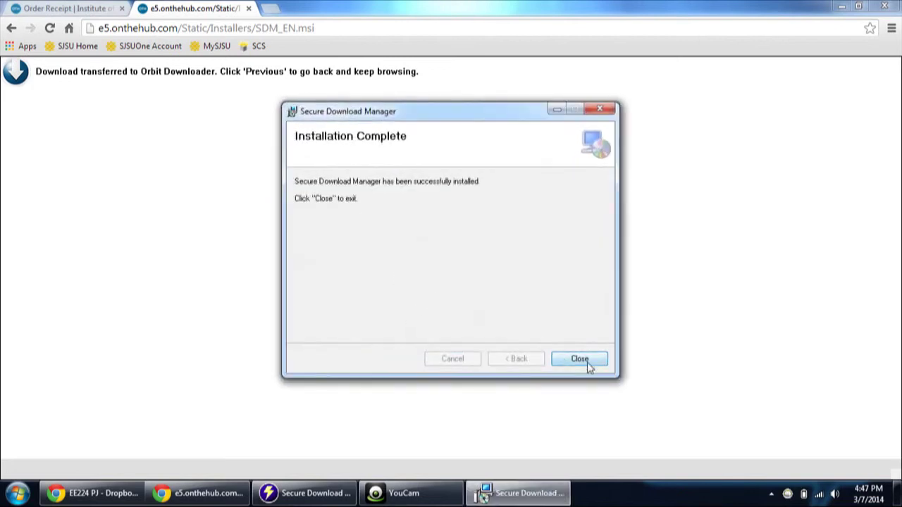
click(581, 361)
click(109, 7)
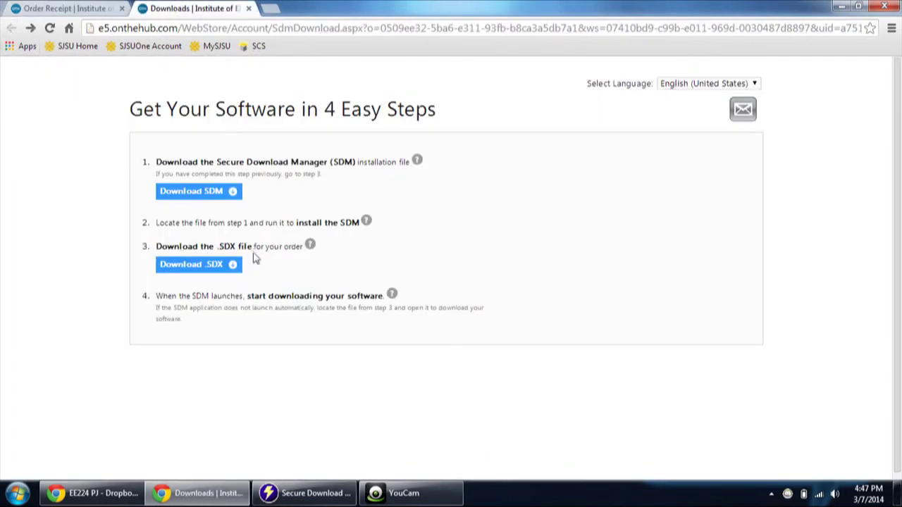
click(202, 275)
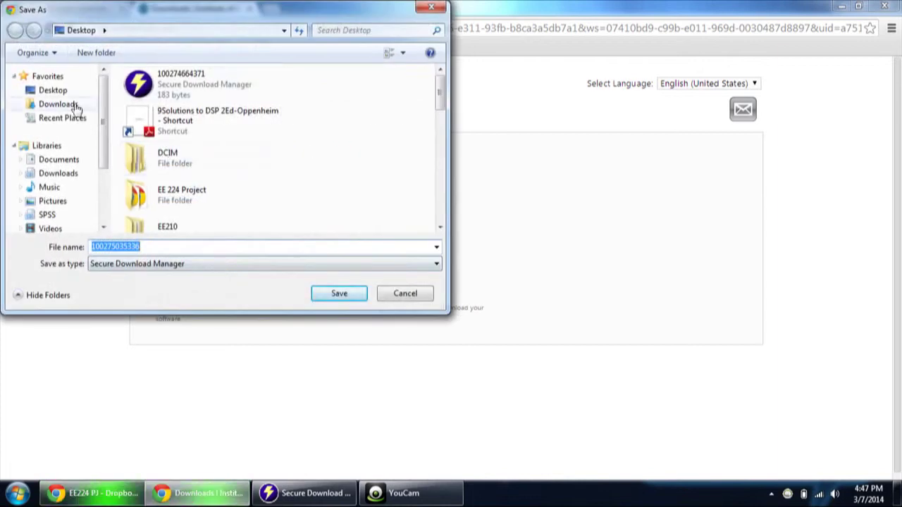
click(346, 299)
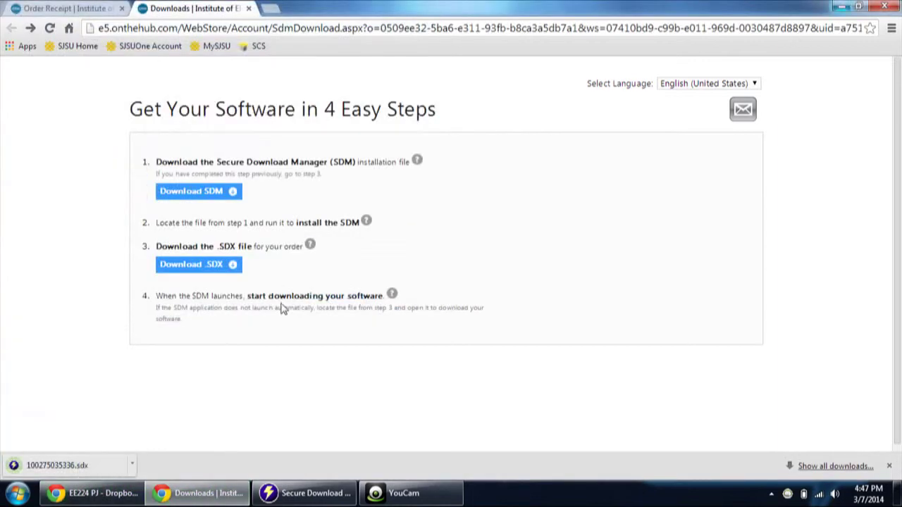
click(73, 469)
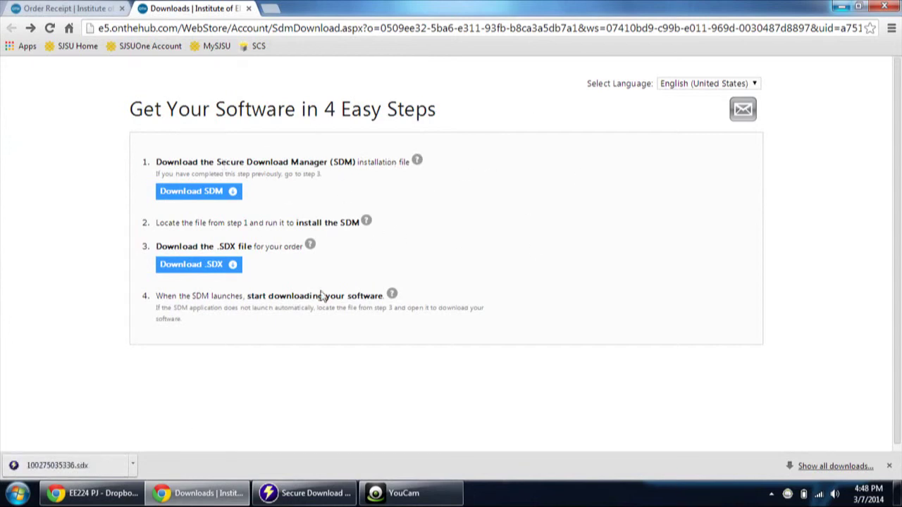
Step: Review the older order's Windows items in Secure Download Manager, then close it
click(296, 493)
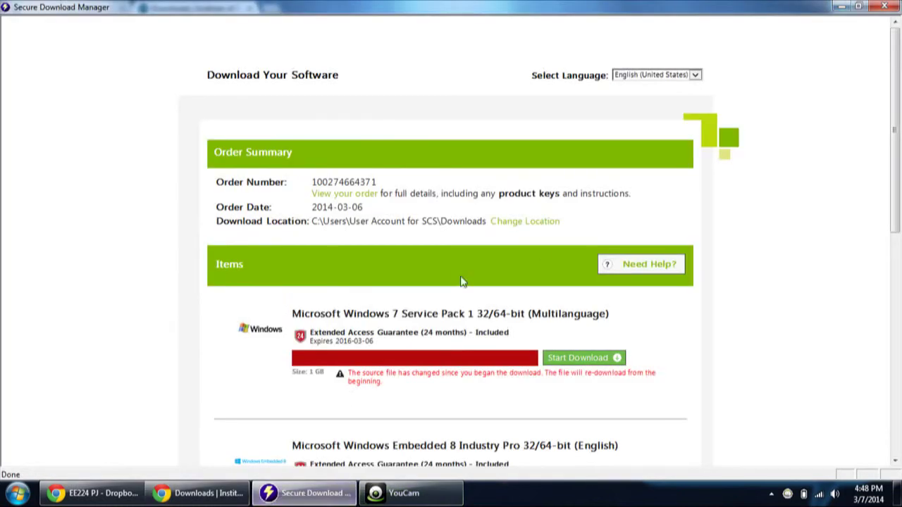
scroll(710, 308, down, 7)
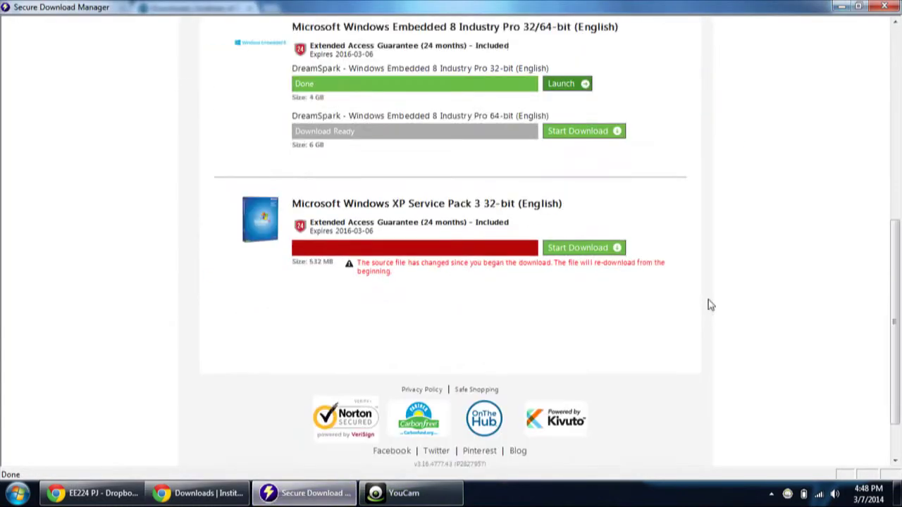
scroll(631, 282, up, 8)
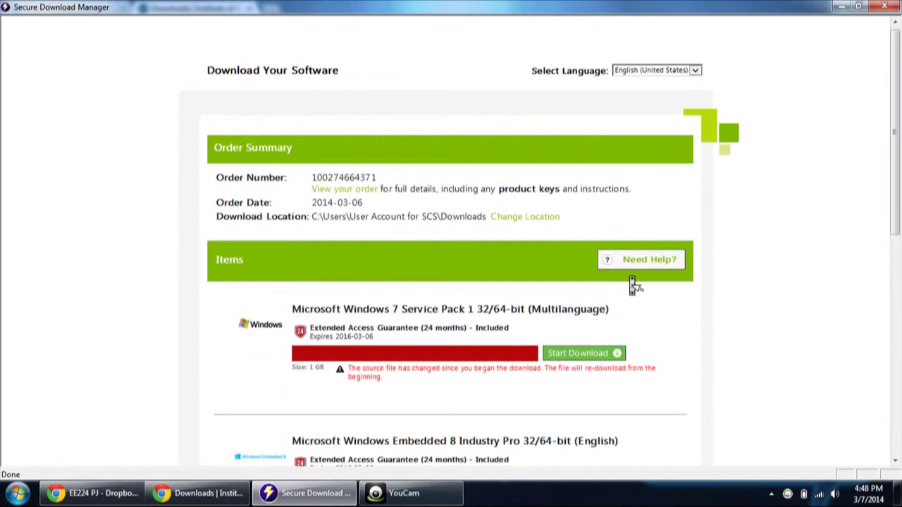
scroll(632, 285, down, 1)
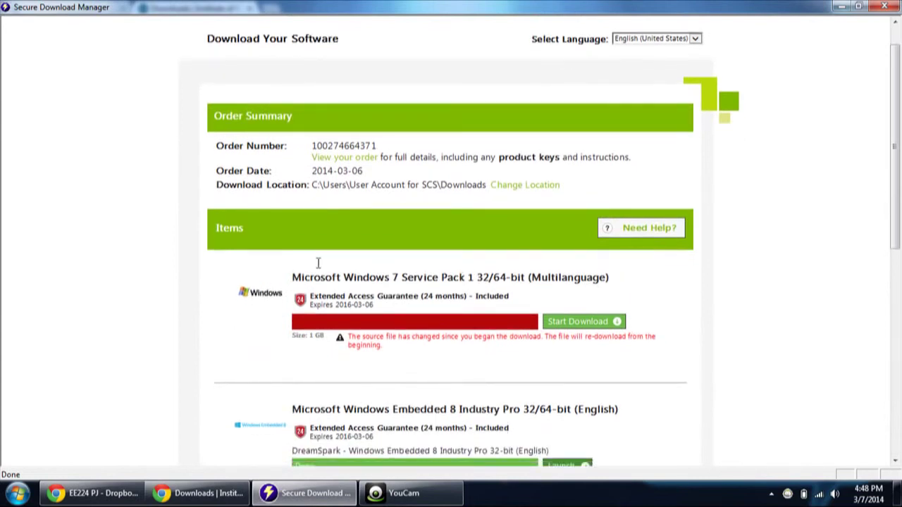
scroll(573, 235, down, 5)
scroll(574, 237, up, 4)
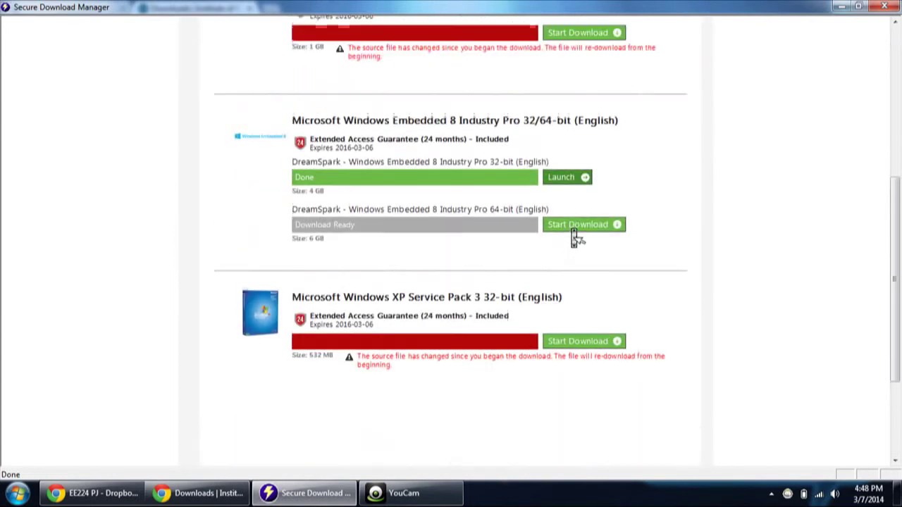
scroll(573, 235, up, 3)
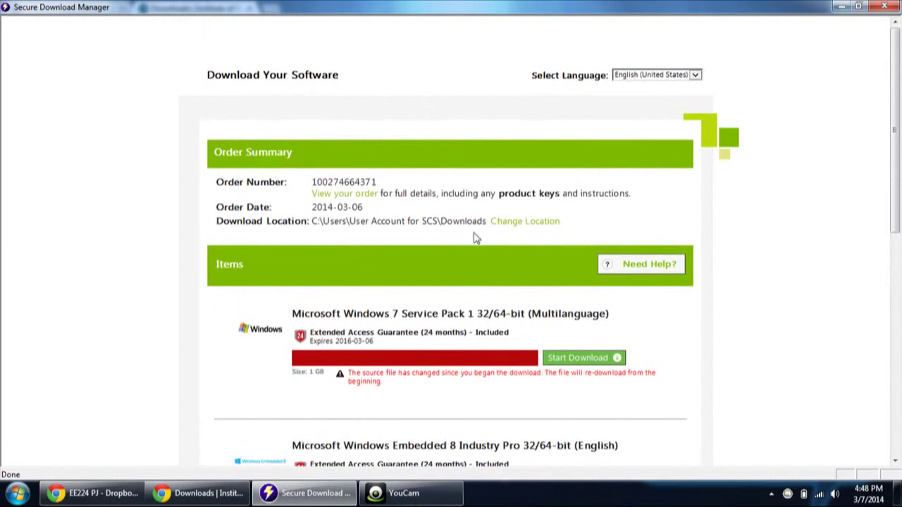
click(898, 5)
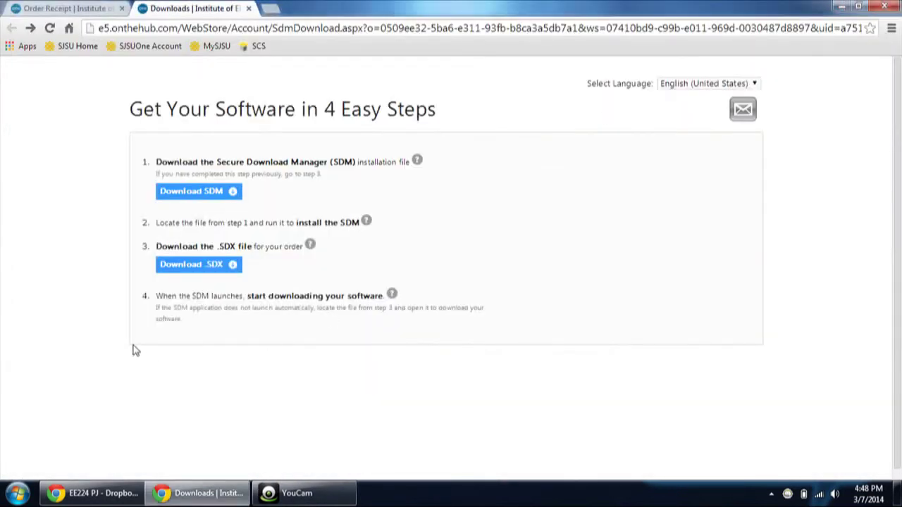
Step: Open the new .sdx, start the Visual Studio Professional 2013 32-bit download, and open Computer
key(ctrl+j)
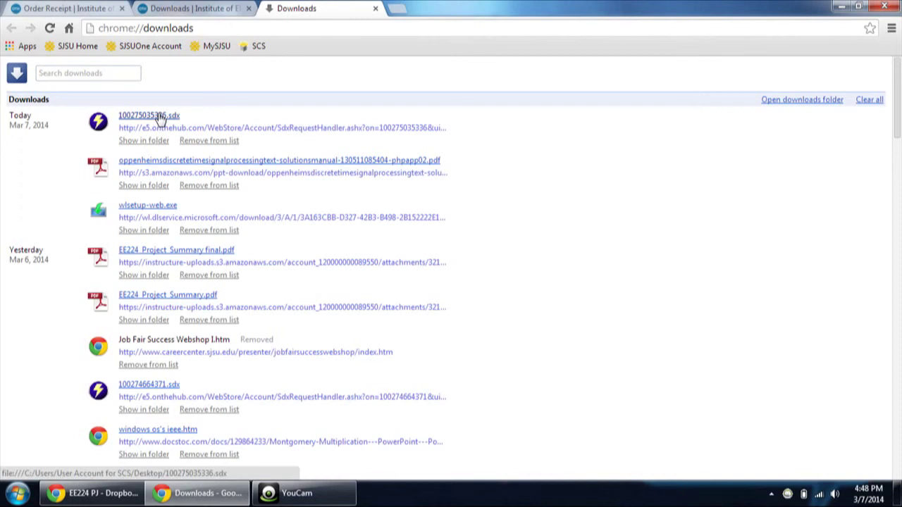
click(159, 119)
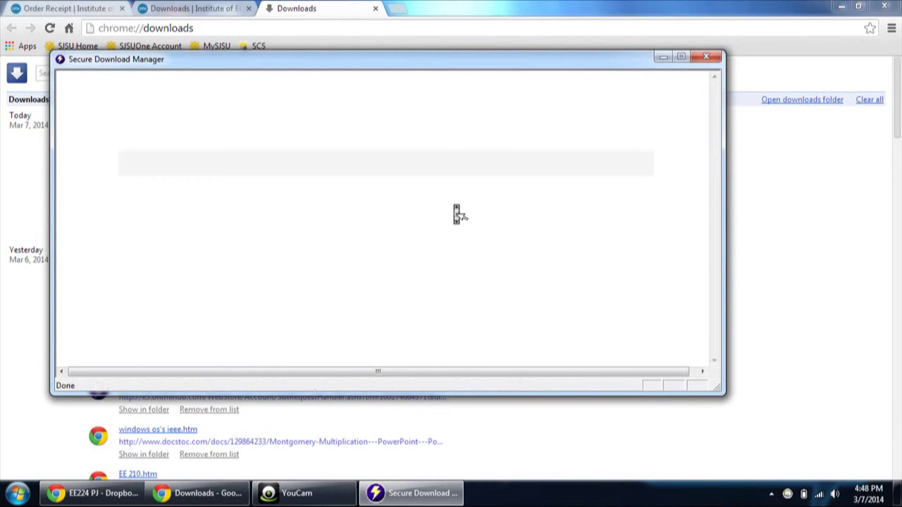
scroll(453, 209, down, 3)
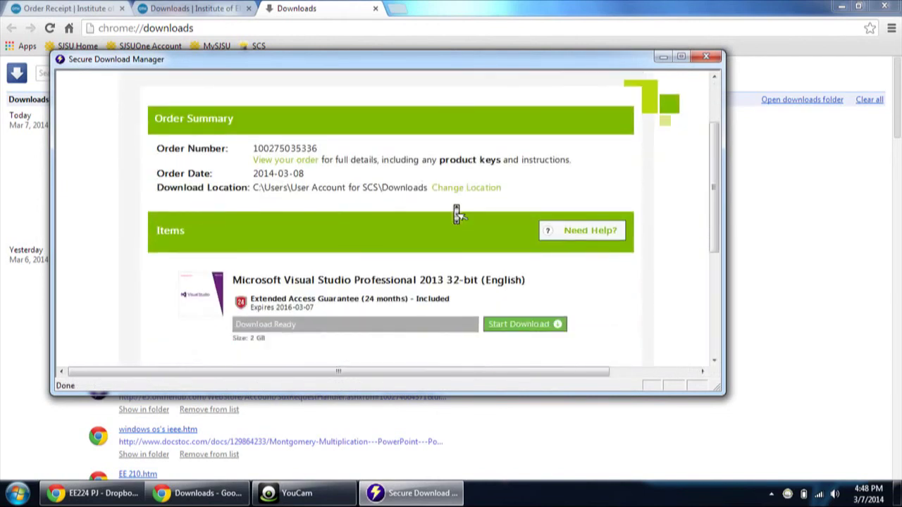
scroll(529, 262, down, 2)
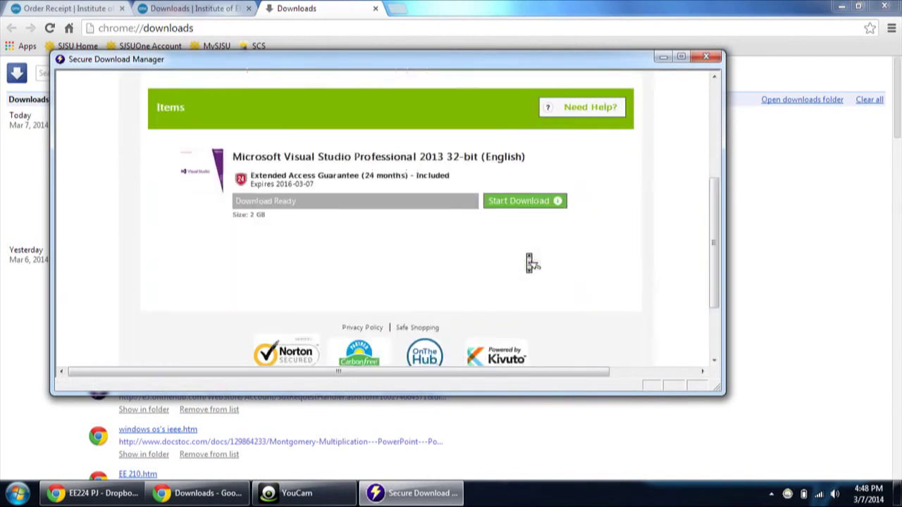
scroll(533, 243, up, 1)
click(532, 260)
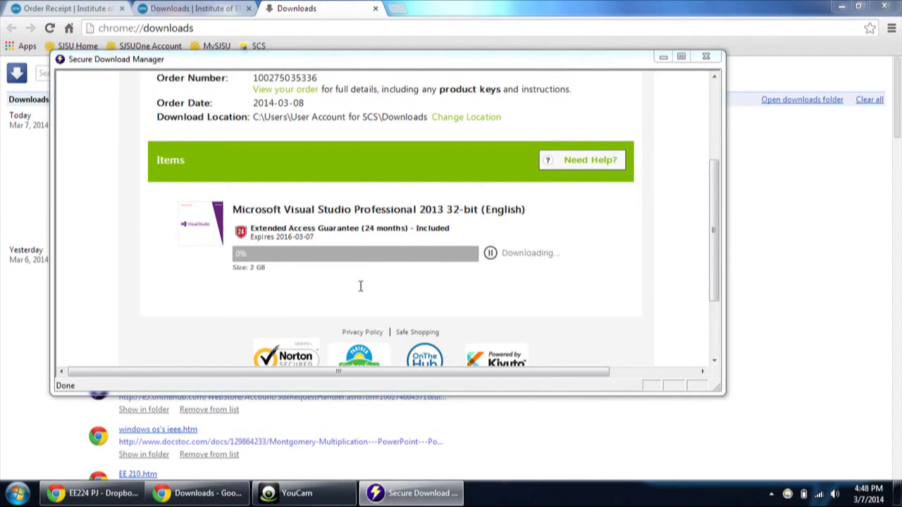
key(super+e)
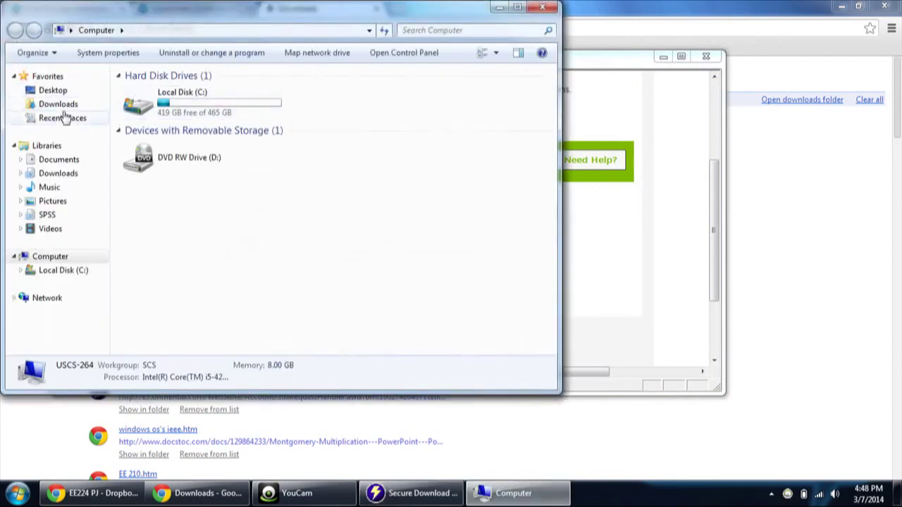
Step: Confirm en_vs2013_rtm_pro_enu.sdc (2,817,281 KB) sits in Downloads, then return to Secure Download Manager
click(61, 105)
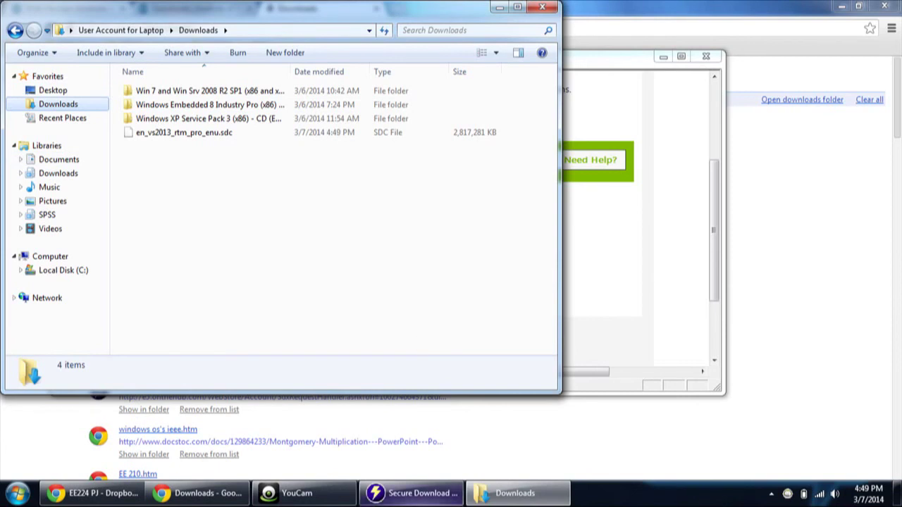
click(414, 493)
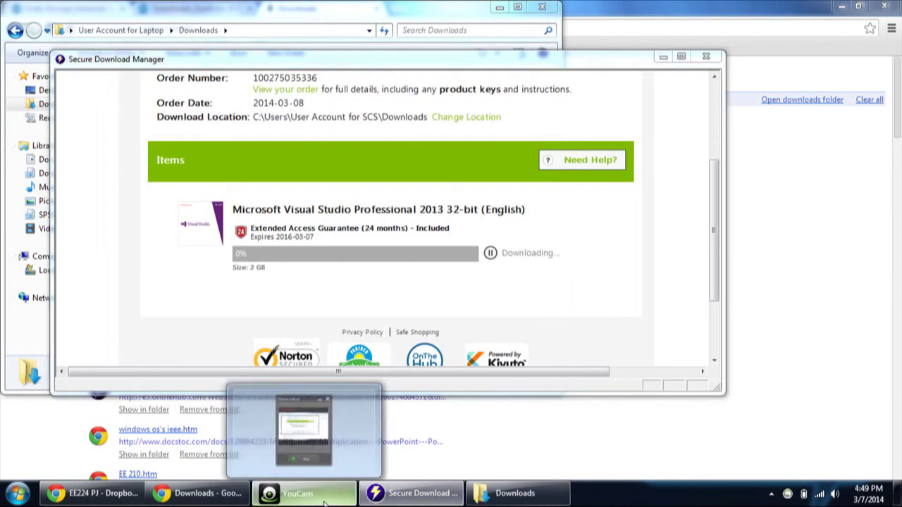
Step: Bring up YouCam's Desktop Capture window from the taskbar beside the Visual Studio download
click(324, 502)
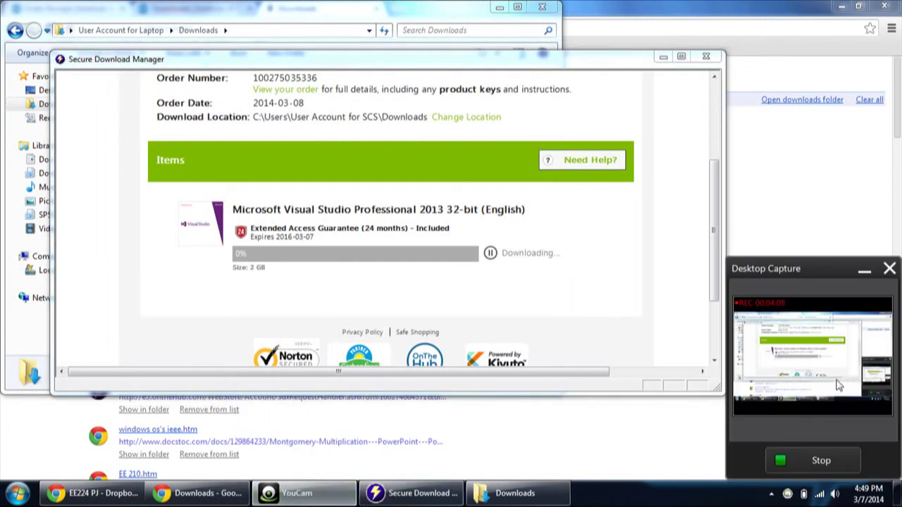